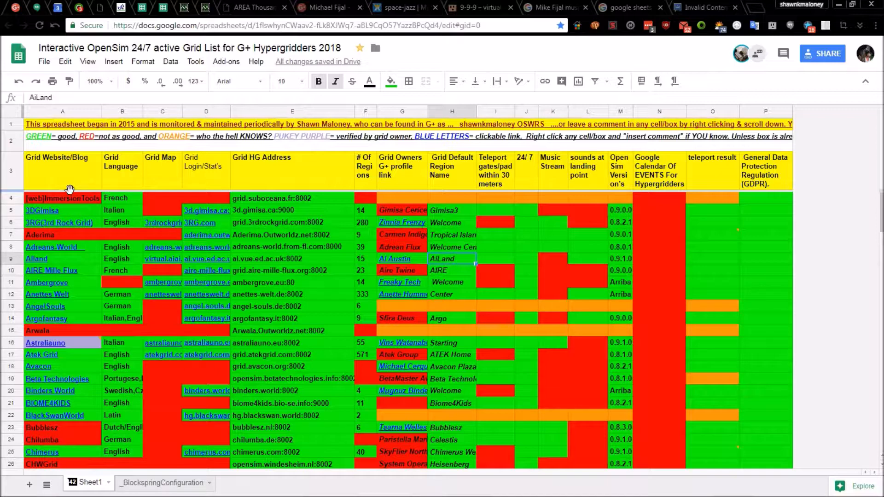
# Select the whole OpenSim grid list sheet using the top-left select-all corner
pyautogui.click(7, 109)
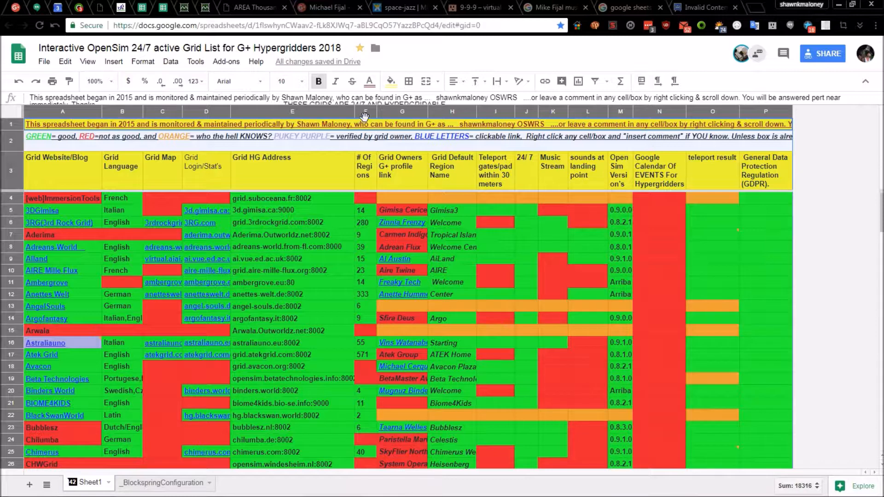
# Sort the selected range by column F (region counts) Z→A, putting OSgrid's 5,431 regions on top
pyautogui.rightClick(360, 329)
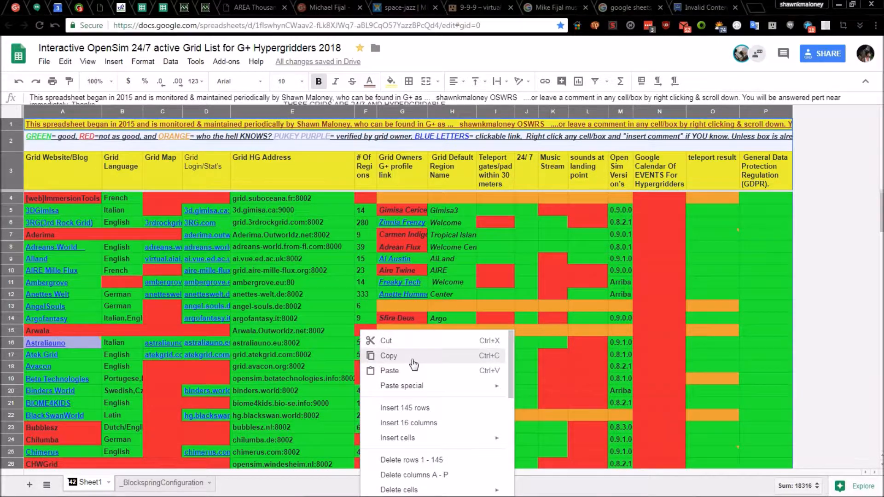
pyautogui.scroll(-4, 412, 359)
pyautogui.scroll(-1, 416, 365)
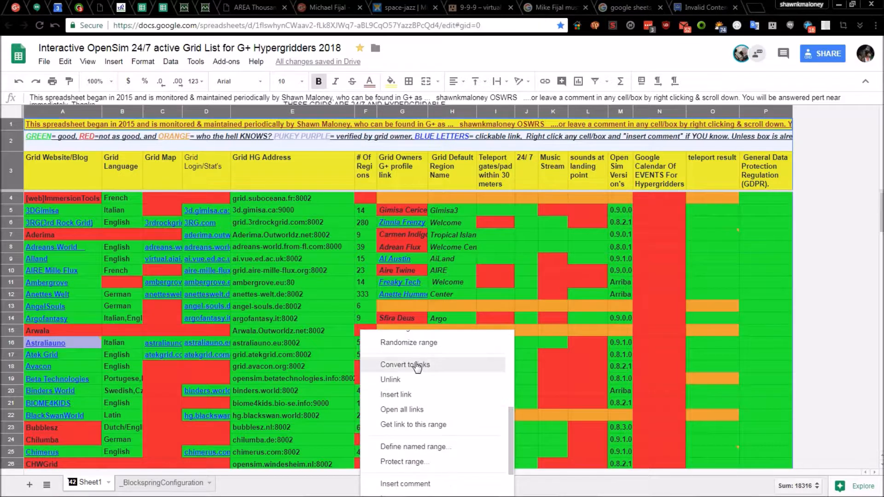
pyautogui.scroll(-2, 425, 369)
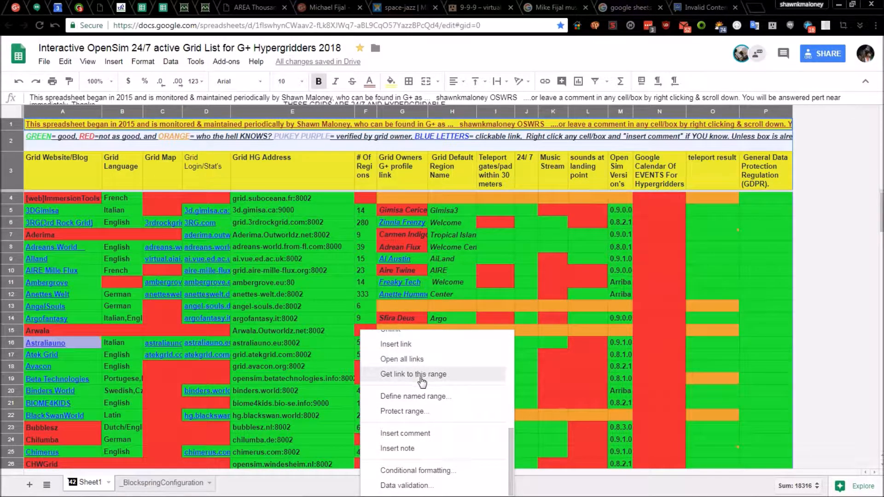
pyautogui.scroll(4, 423, 372)
pyautogui.scroll(2, 420, 378)
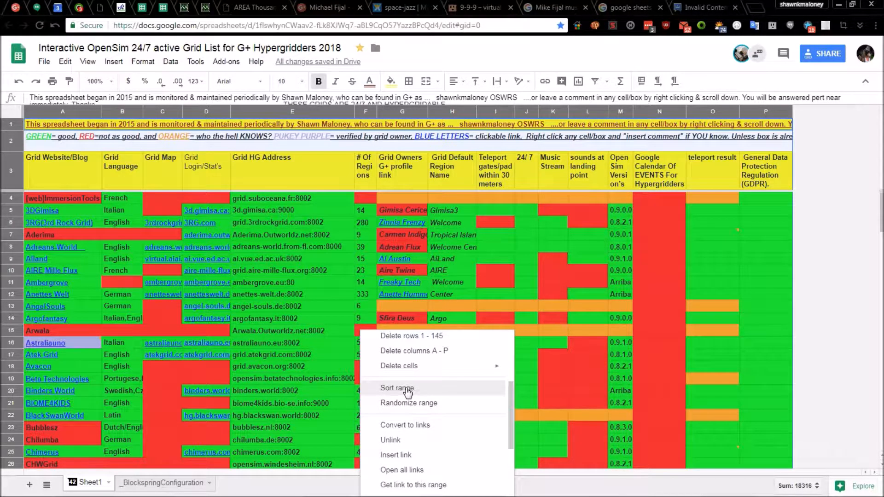
pyautogui.click(407, 390)
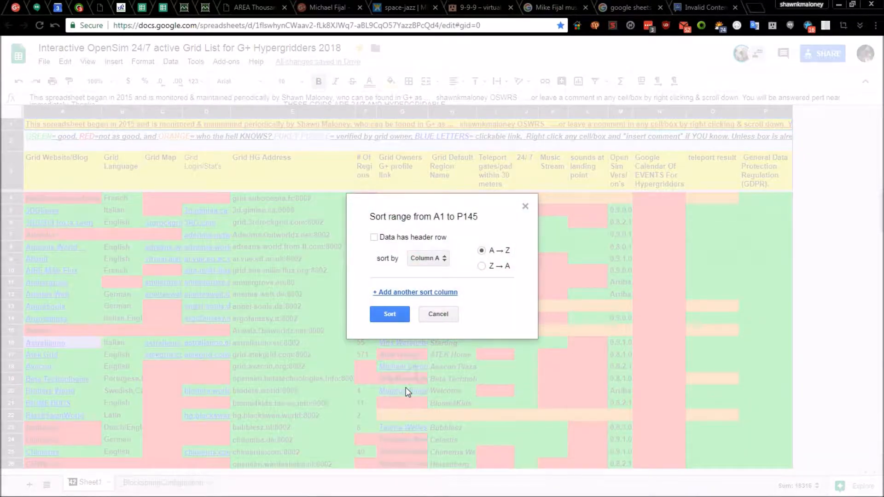
pyautogui.click(443, 258)
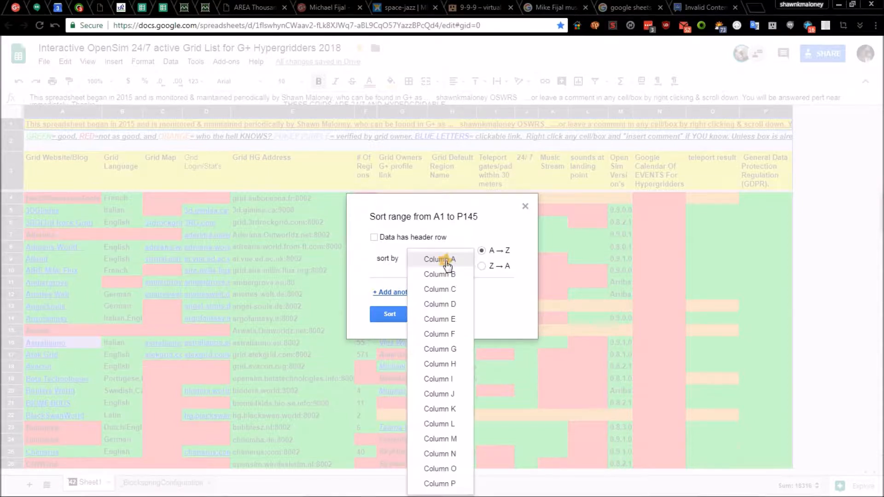
pyautogui.click(439, 335)
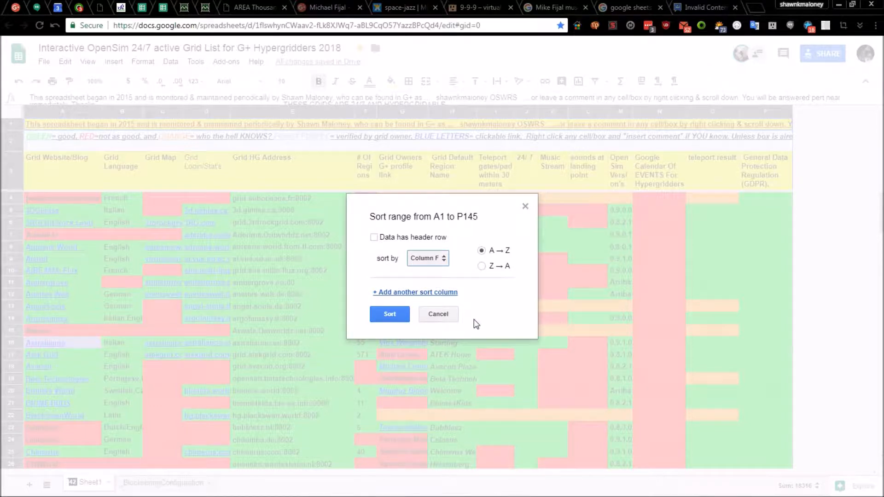
pyautogui.click(482, 267)
pyautogui.click(391, 315)
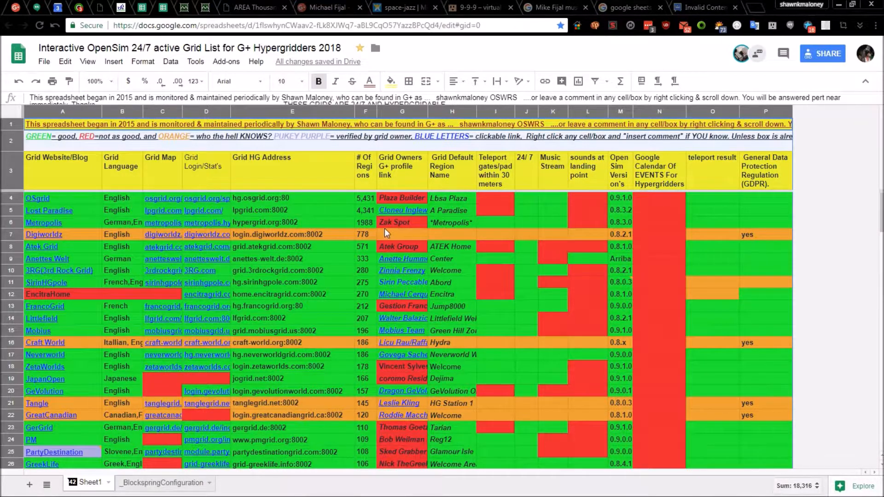
# Undo the column F sort, restoring alphabetical grid-name order starting with [web]ImmersionTools
pyautogui.scroll(-2, 378, 230)
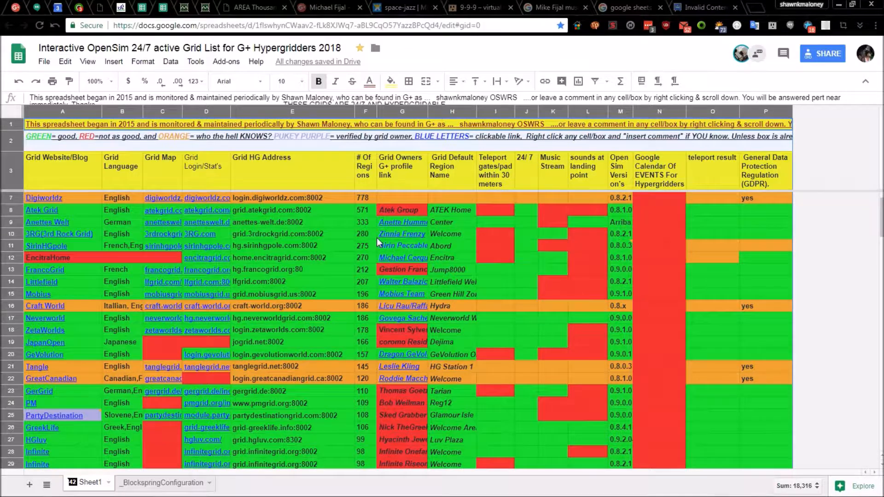
pyautogui.scroll(2, 376, 239)
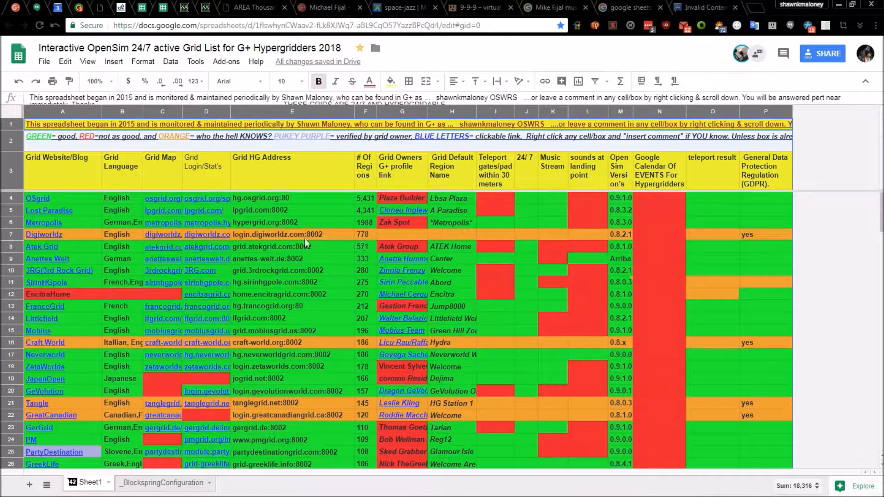
pyautogui.moveTo(180, 223)
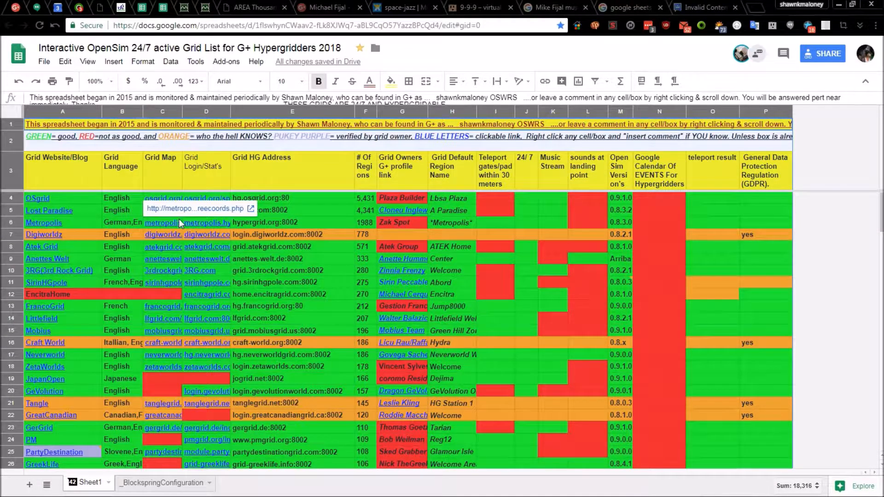
pyautogui.click(18, 83)
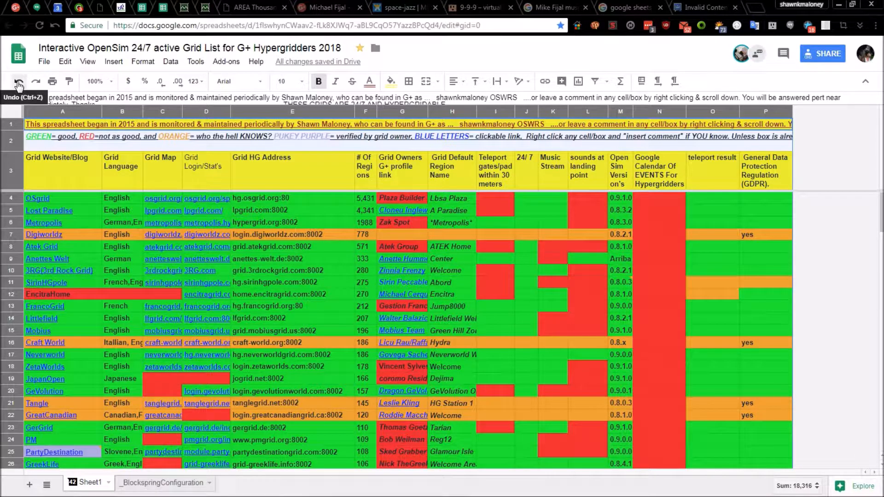
pyautogui.click(19, 85)
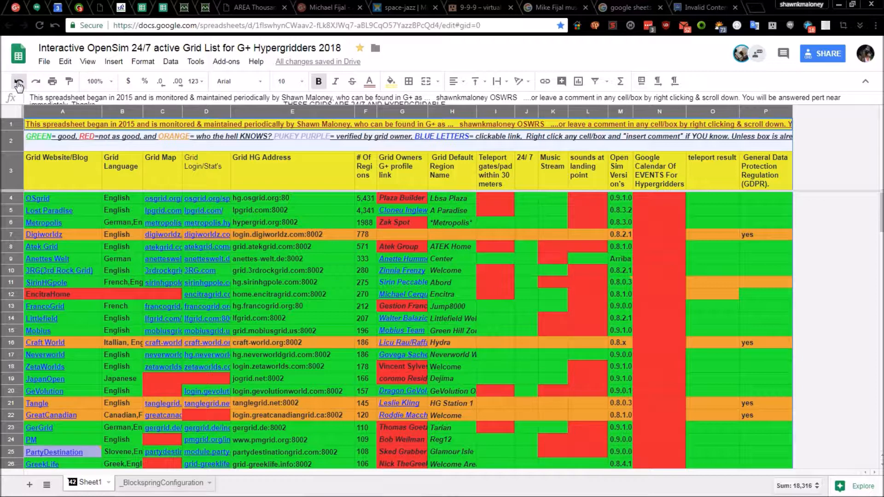
pyautogui.click(19, 85)
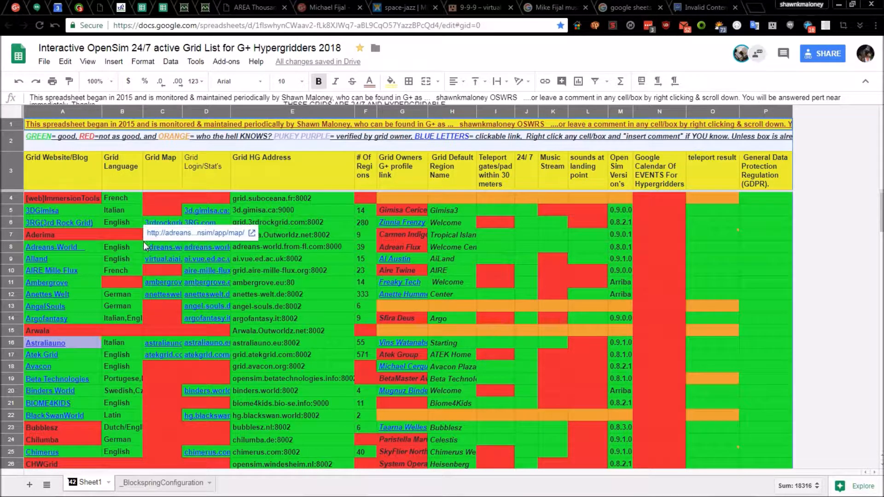
# Sort the range by column B (language) A→Z, bringing Arabic, Canadian and Dutch rows first
pyautogui.rightClick(239, 220)
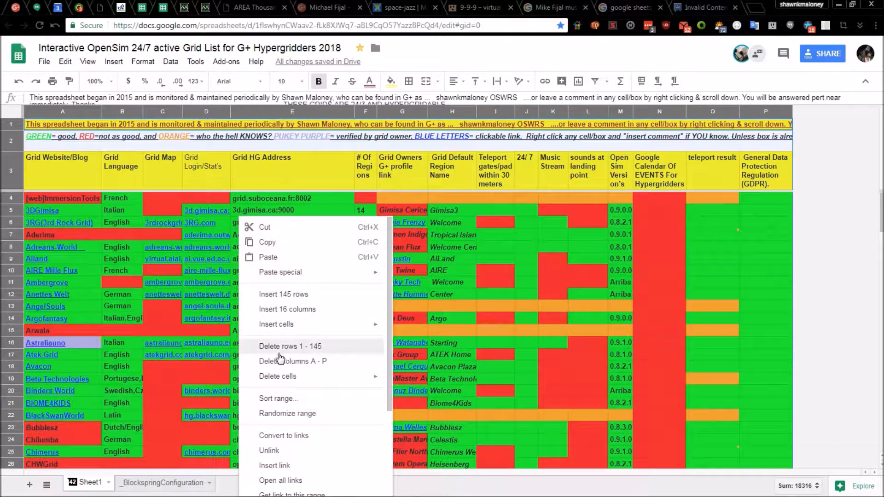
pyautogui.click(275, 398)
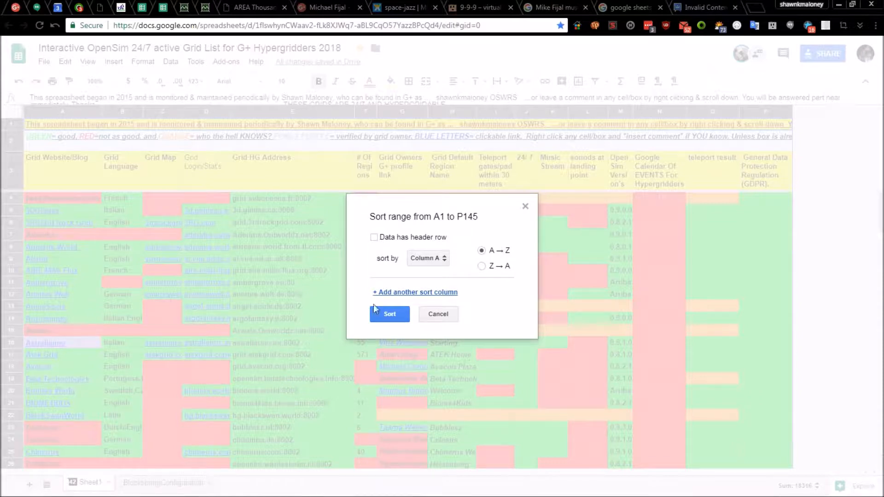
pyautogui.click(444, 259)
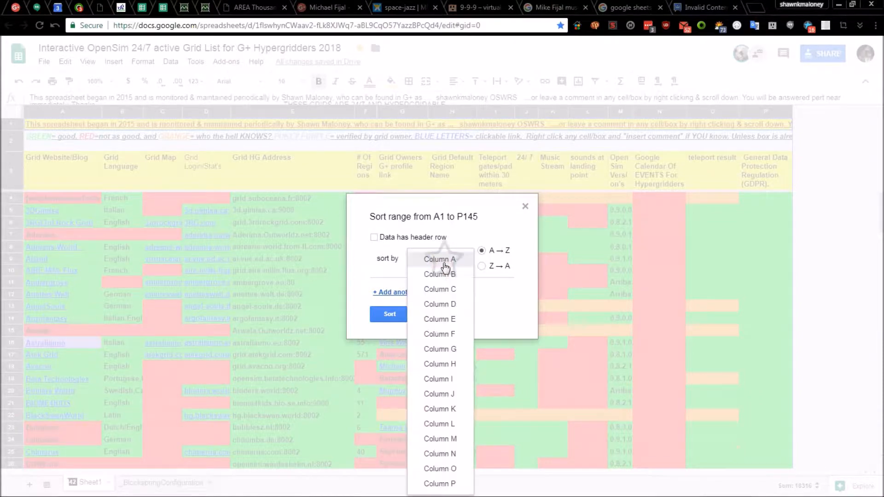
pyautogui.click(438, 275)
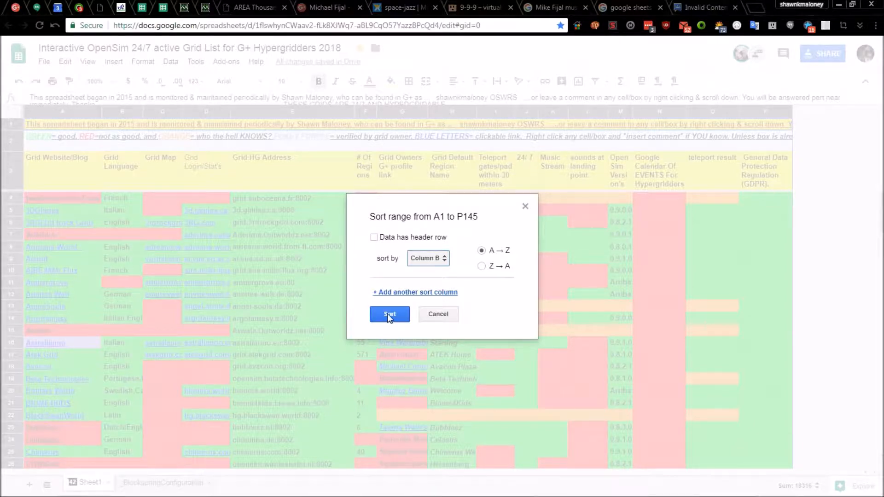
pyautogui.click(387, 314)
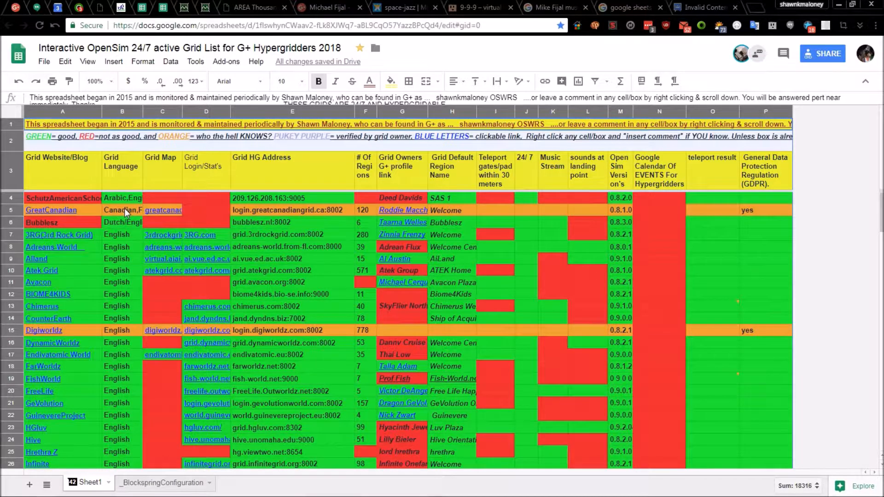
pyautogui.scroll(-1, 124, 208)
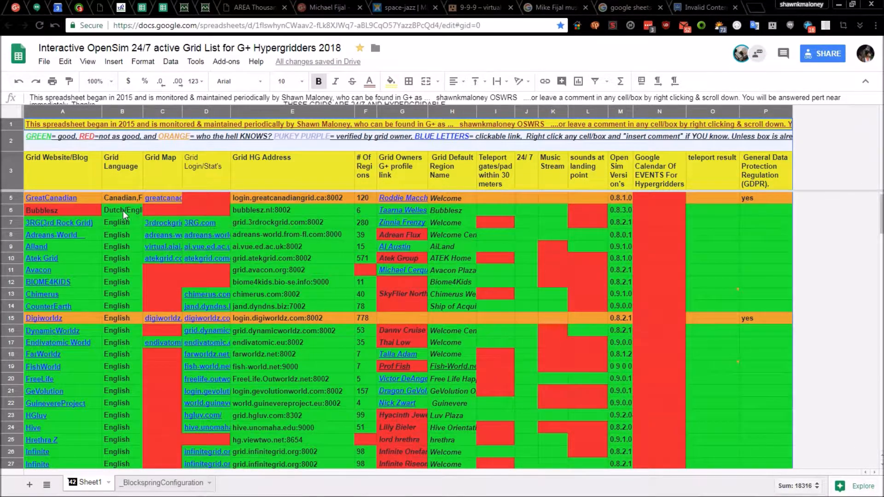
pyautogui.scroll(-5, 123, 212)
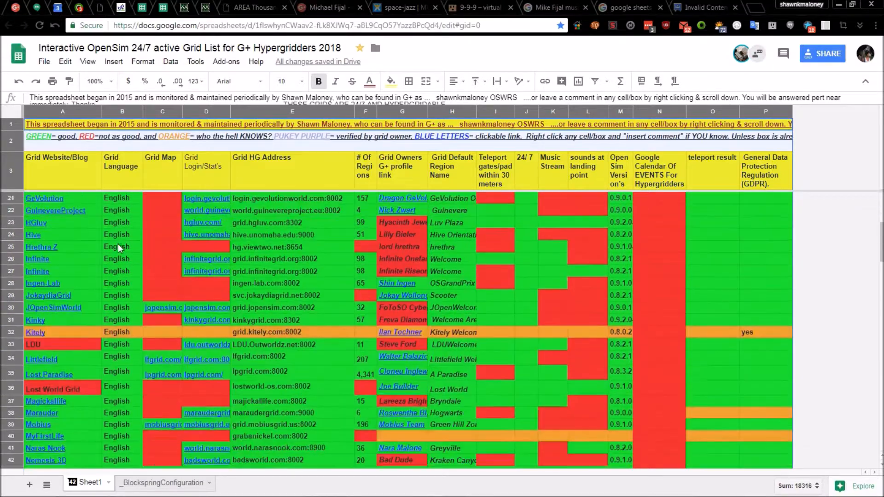
pyautogui.scroll(-13, 118, 244)
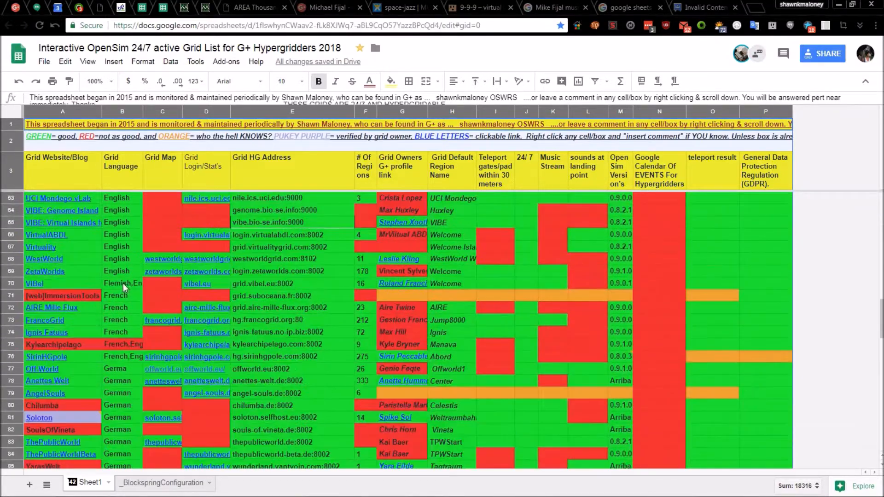
pyautogui.scroll(-3, 122, 285)
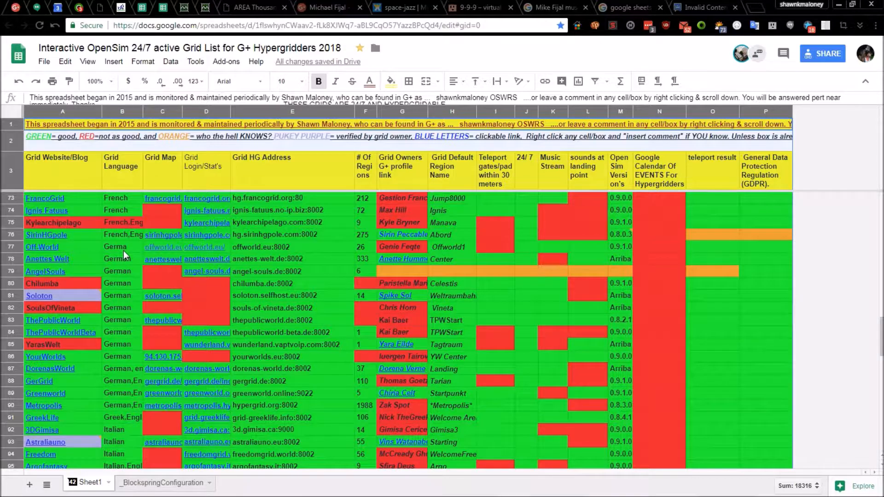
pyautogui.scroll(-4, 136, 288)
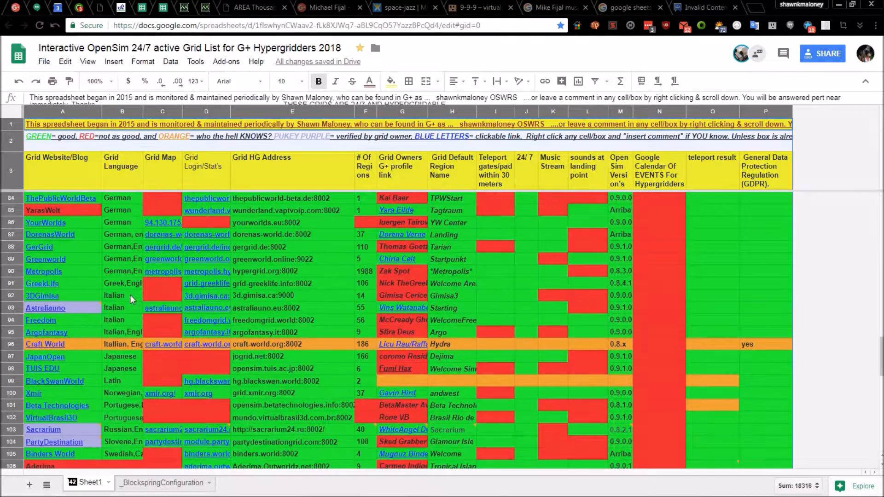
pyautogui.scroll(-1, 130, 295)
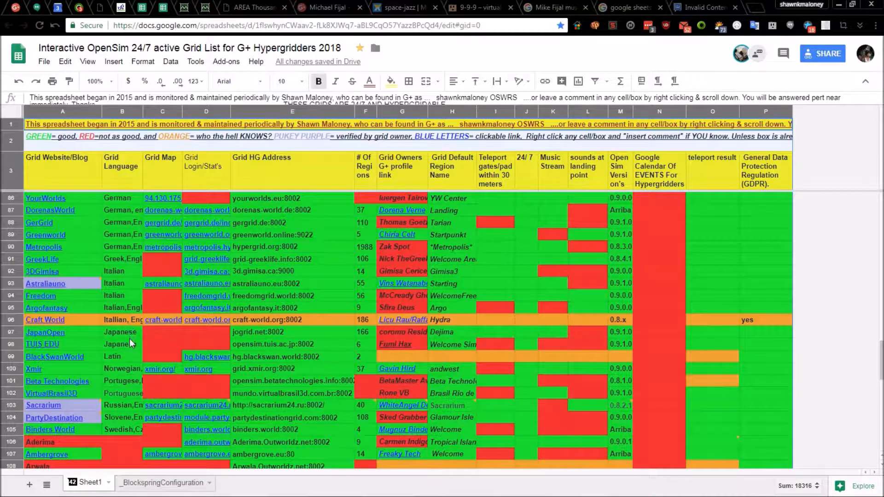
pyautogui.scroll(-1, 129, 339)
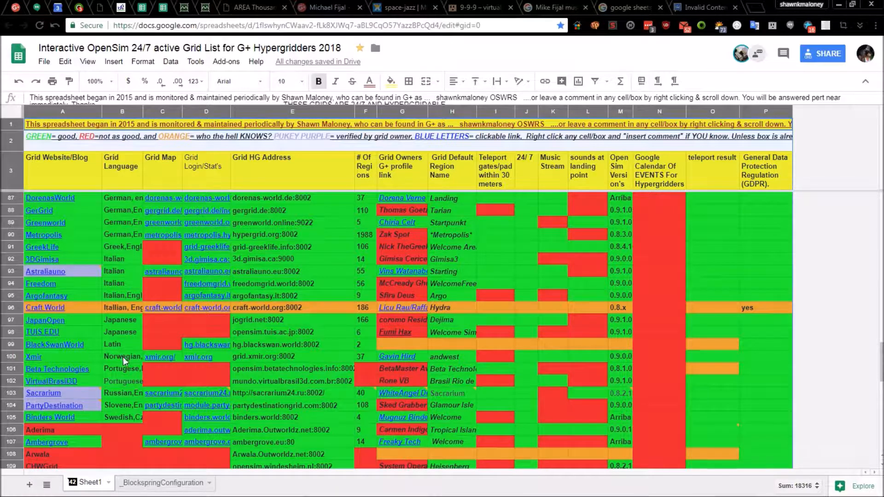
pyautogui.scroll(5, 249, 341)
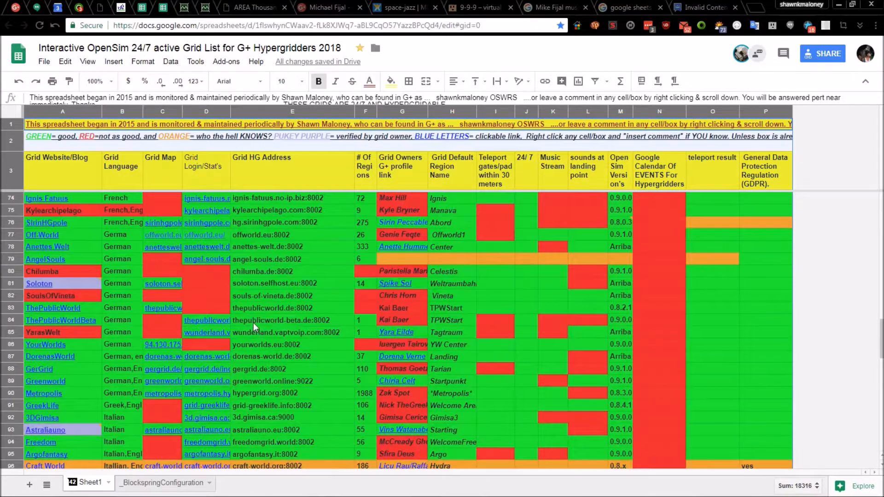
pyautogui.scroll(14, 254, 324)
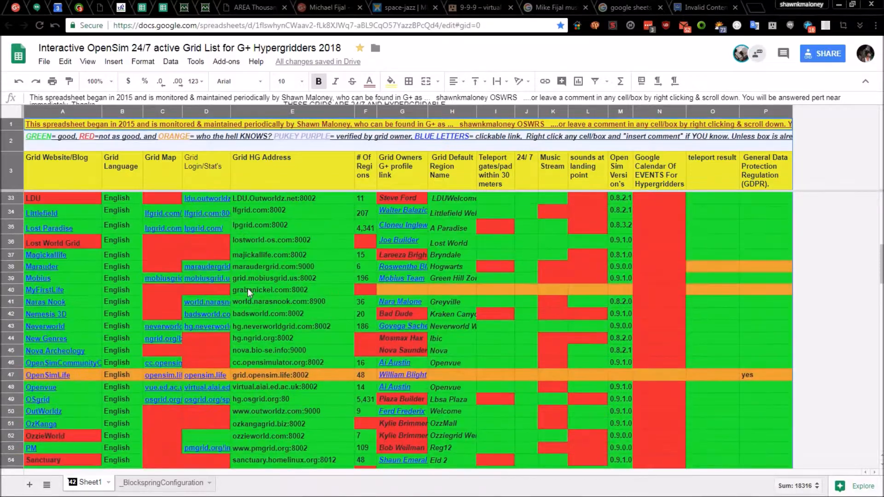
pyautogui.scroll(10, 248, 288)
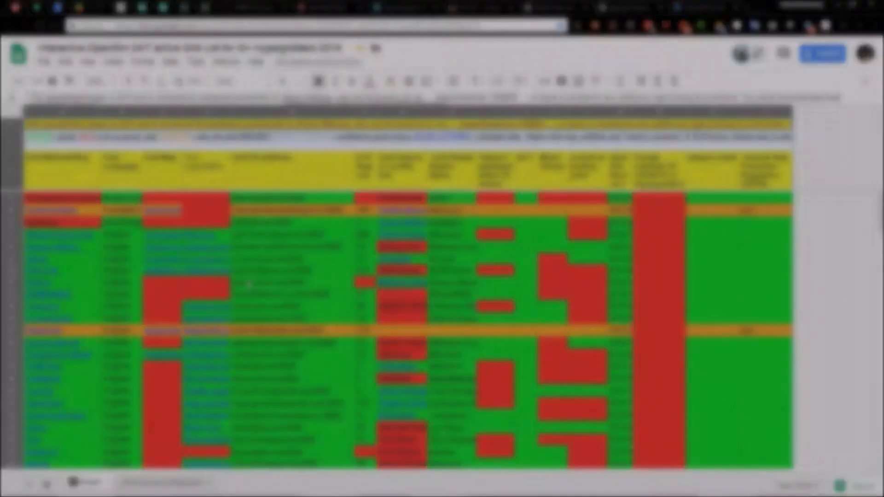